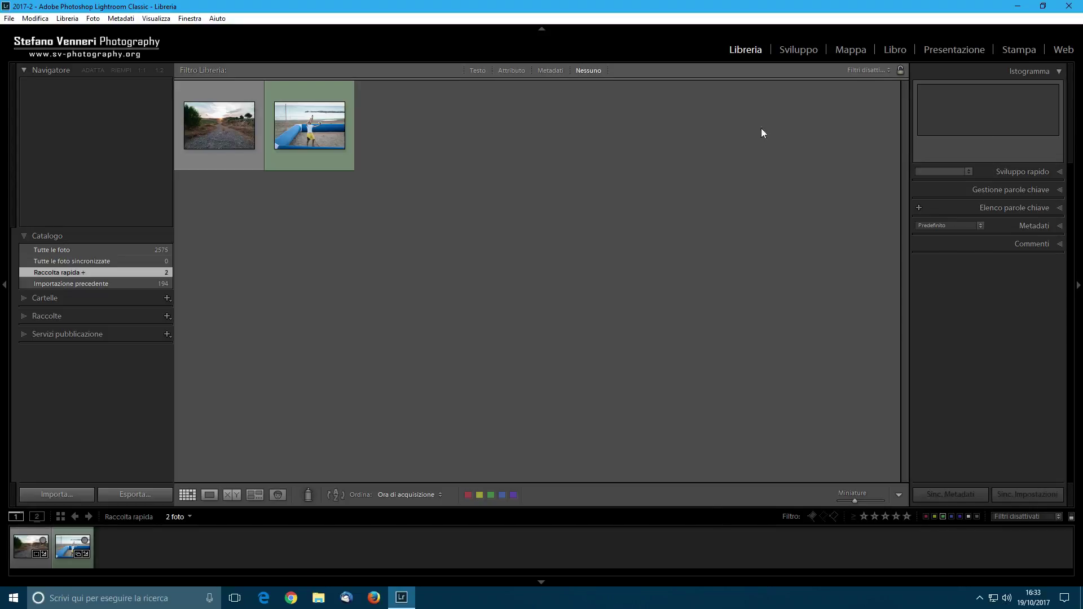
left_click(799, 50)
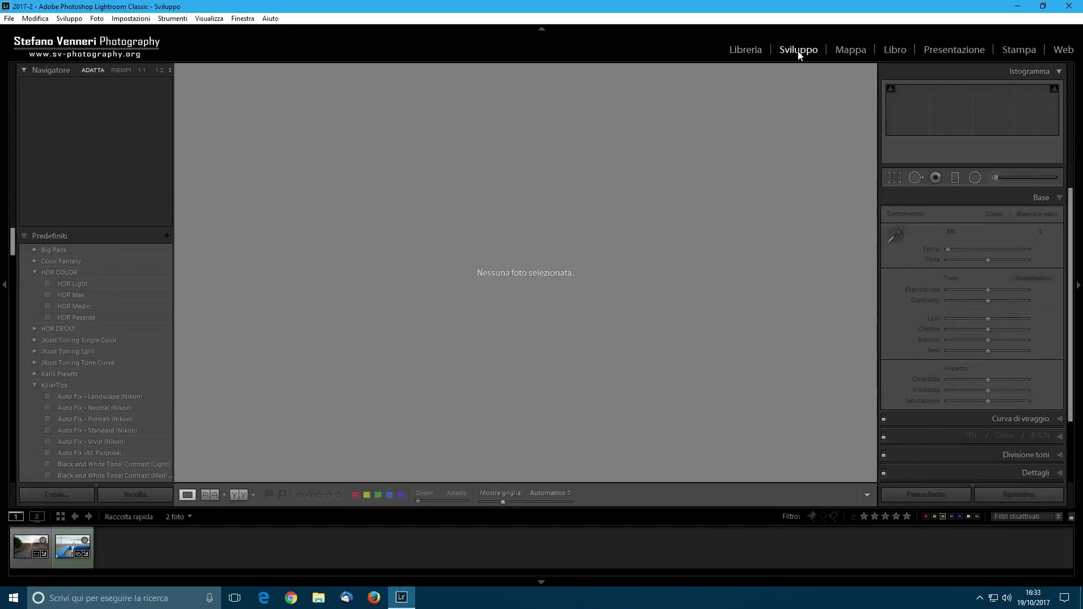
left_click(745, 51)
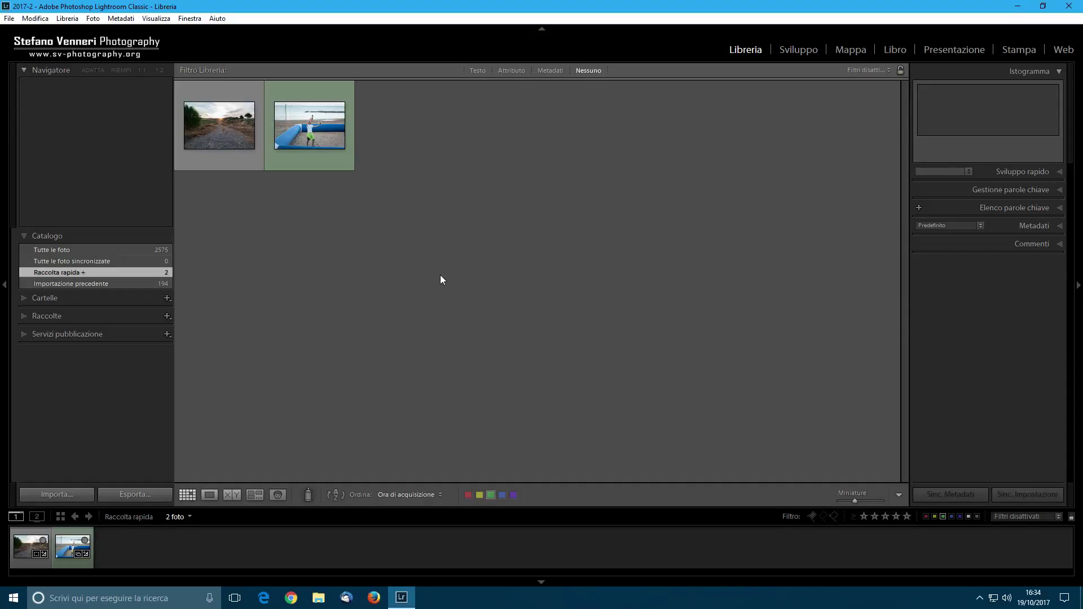
double_click(323, 137)
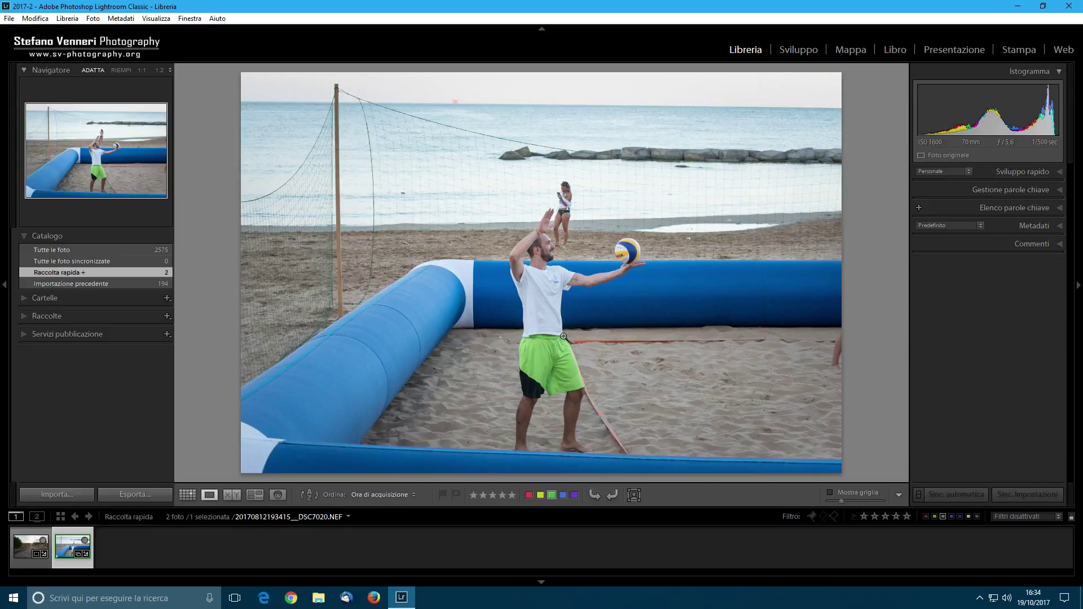
- In Develop, try the HSL Green hue at -68, reset it to 0, then start an Adjustment Brush
left_click(788, 51)
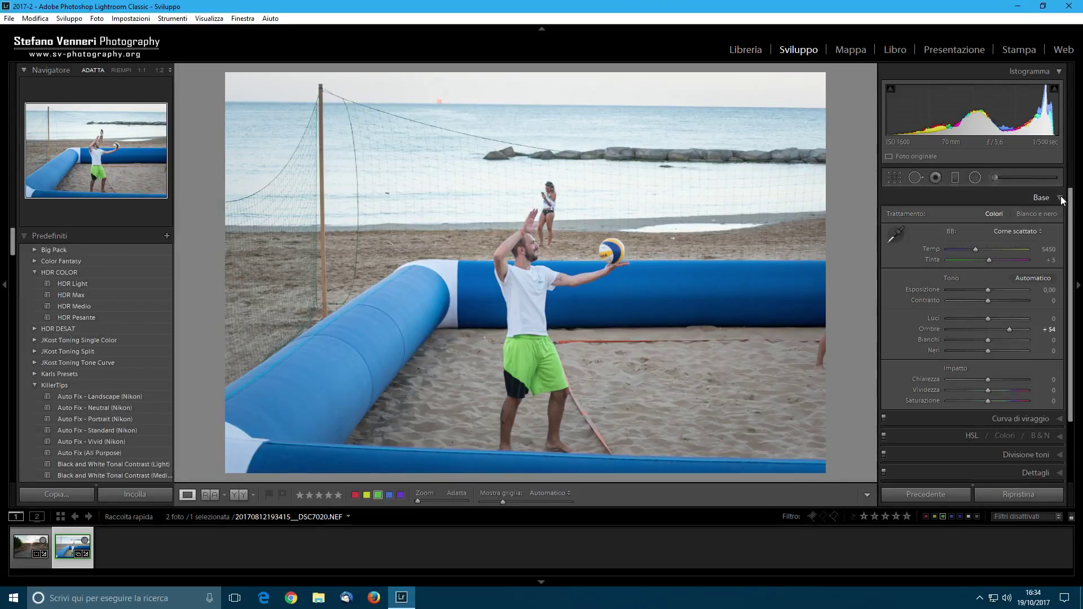
left_click(1060, 198)
left_click(974, 233)
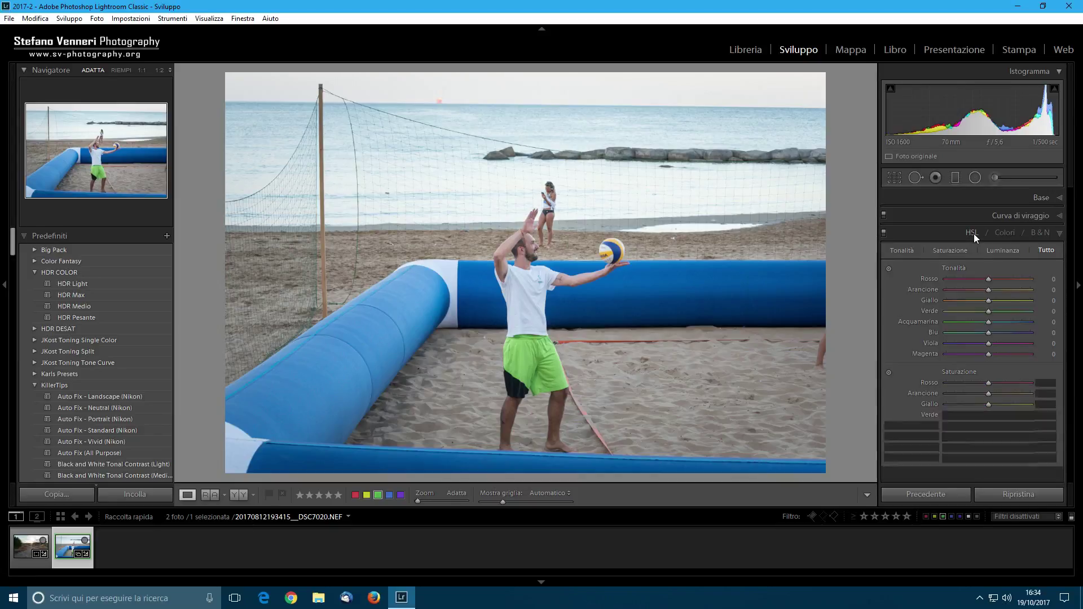
mouse_move(987, 313)
left_mouse_down()
mouse_move(956, 312)
mouse_move(1011, 311)
left_mouse_up()
double_click(980, 309)
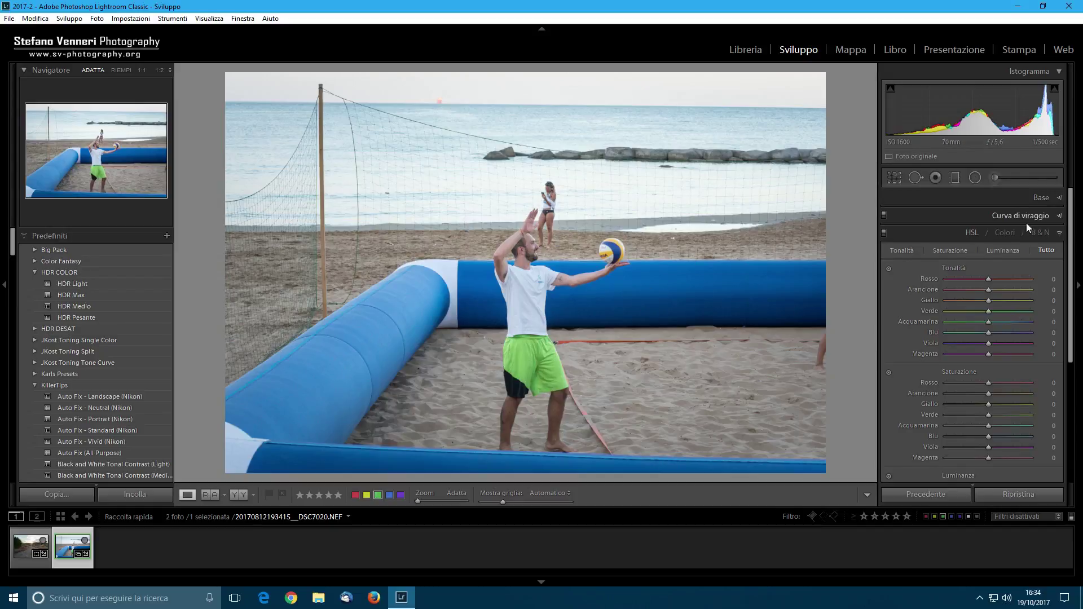
left_click(1051, 198)
key("k")
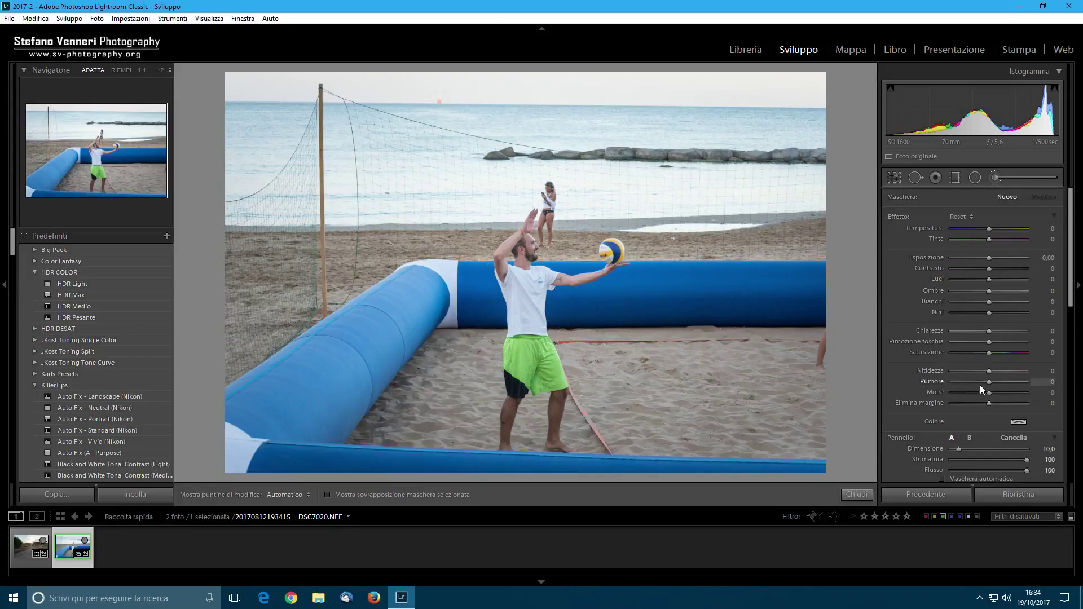
- Resize the brush, zoom 1:1 onto the player's shorts, and paint the mask over the green shorts
scroll(961, 478, "down", 2)
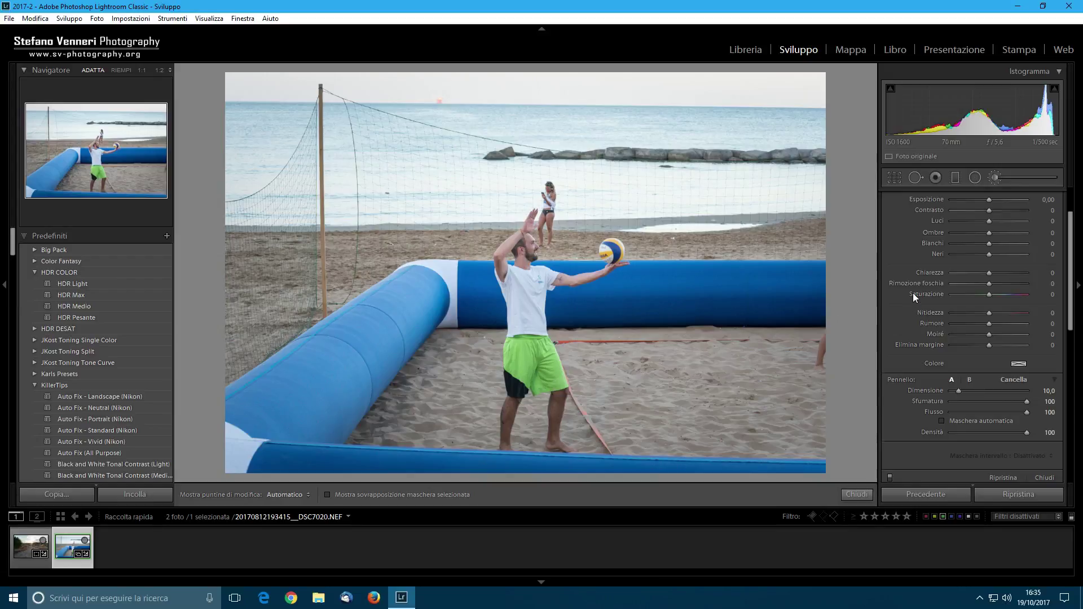
scroll(913, 293, "down", 2)
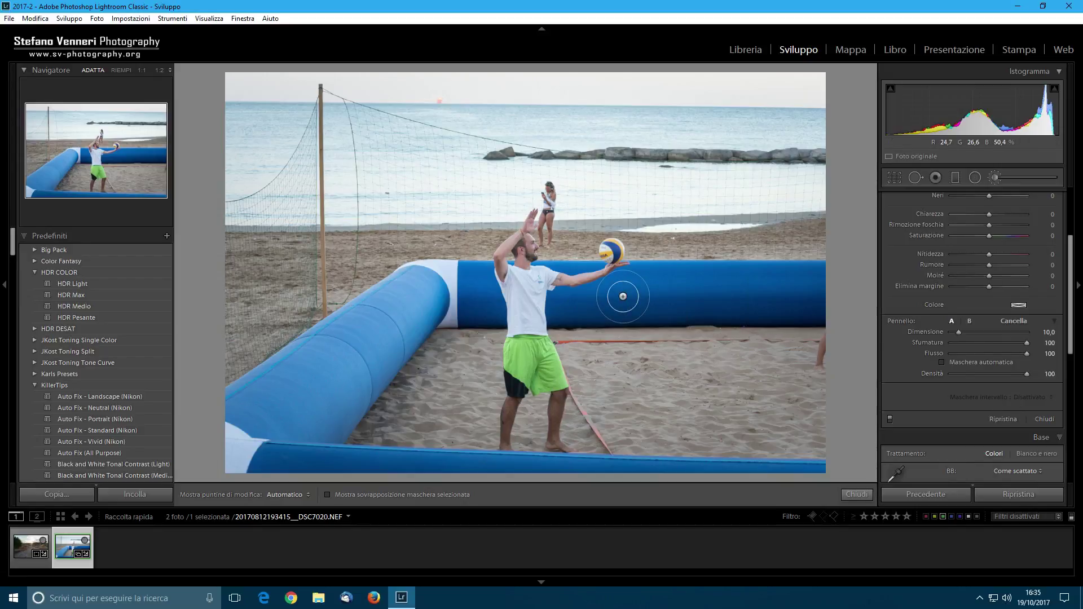
scroll(622, 296, "down", 4)
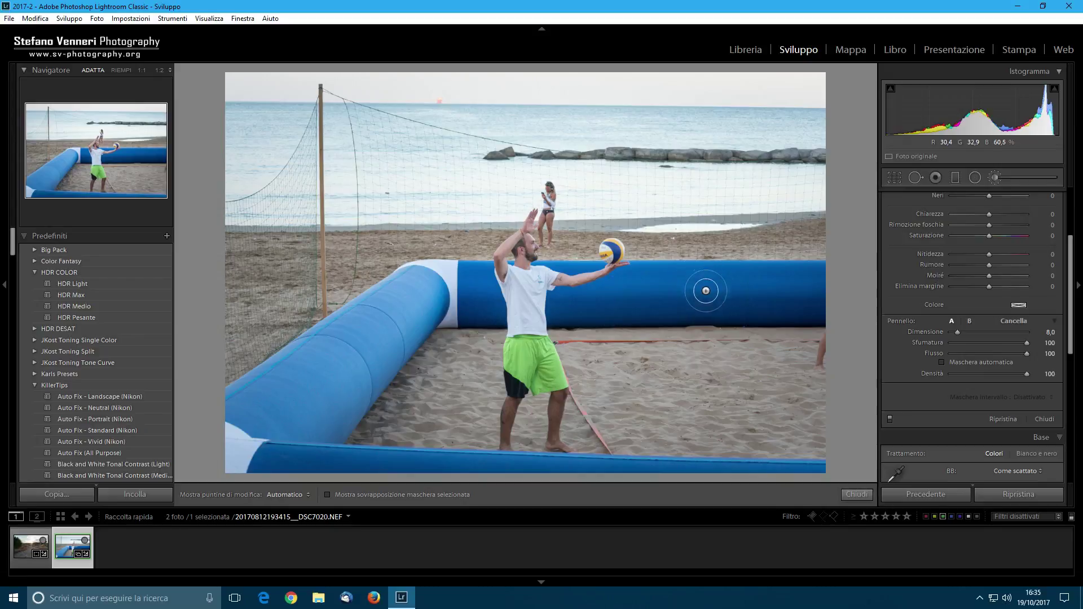
scroll(931, 282, "up", 3)
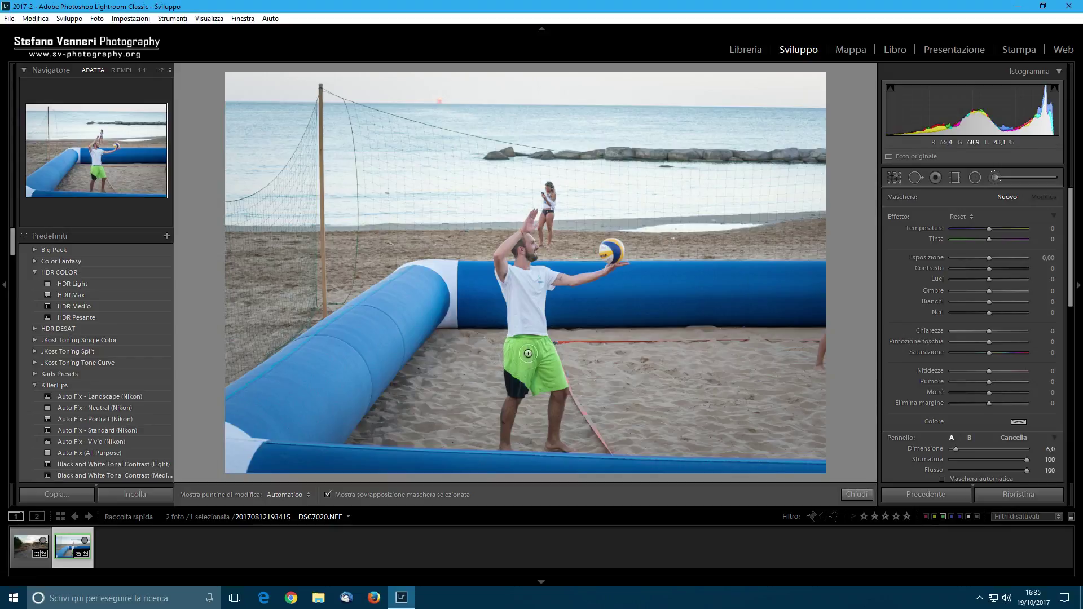
key("z")
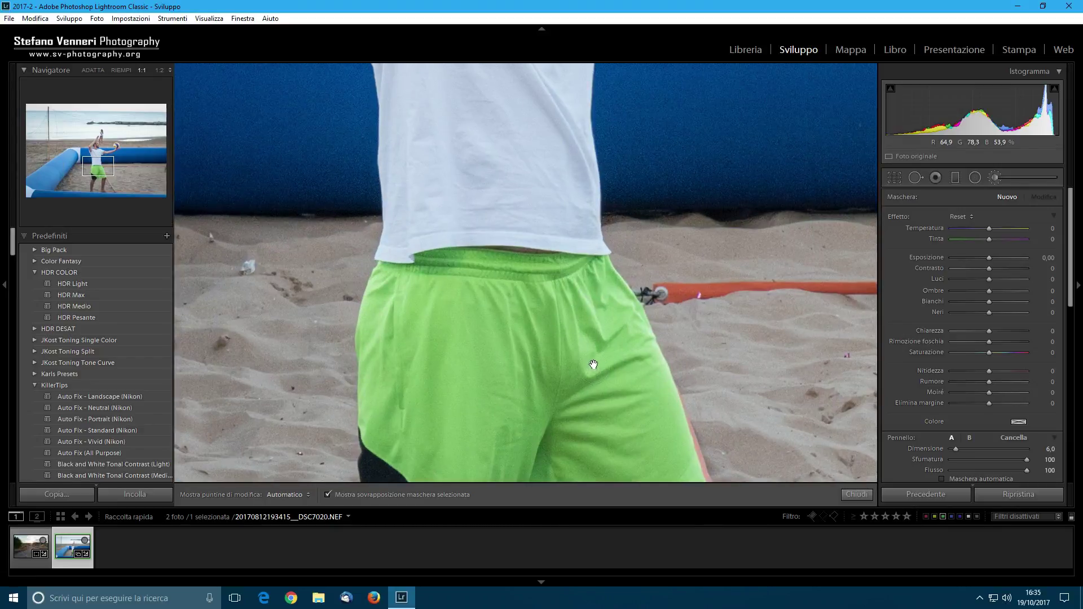
left_click_drag(590, 370, 617, 204)
scroll(459, 145, "up", 2)
scroll(434, 130, "up", 2)
key("h")
left_click_drag(422, 115, 415, 169)
mouse_move(411, 215)
left_mouse_down()
mouse_move(564, 406)
mouse_move(615, 434)
mouse_move(705, 355)
mouse_move(570, 316)
mouse_move(558, 242)
mouse_move(418, 90)
mouse_move(626, 107)
mouse_move(660, 161)
mouse_move(597, 237)
mouse_move(705, 265)
mouse_move(676, 302)
mouse_move(640, 228)
mouse_move(562, 308)
left_mouse_up()
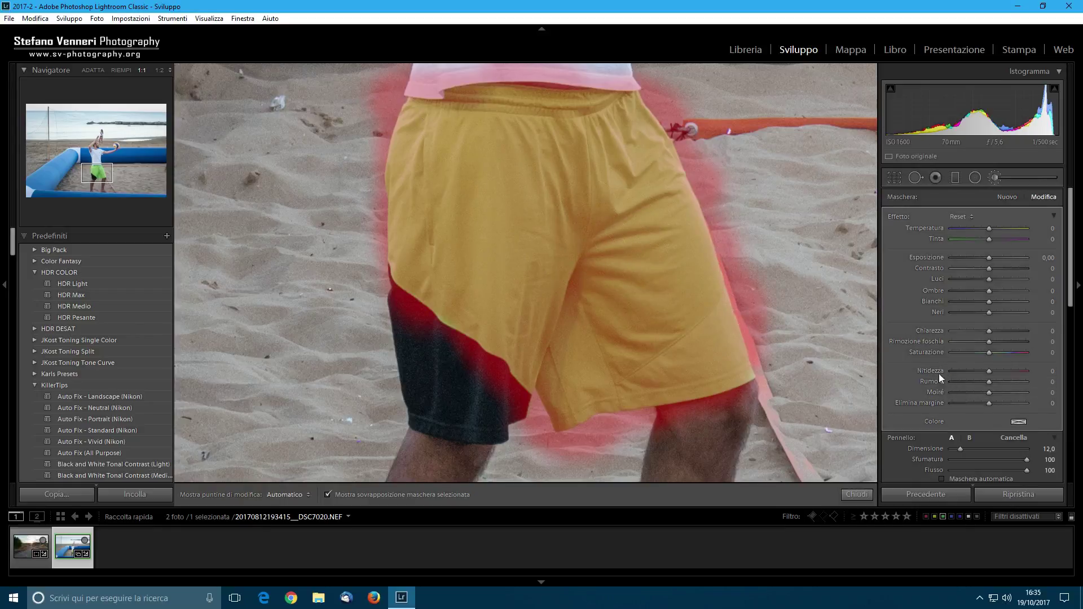
- Set the brush range mask to Colour and sample the shorts' green with the eyedropper
scroll(940, 393, "down", 3)
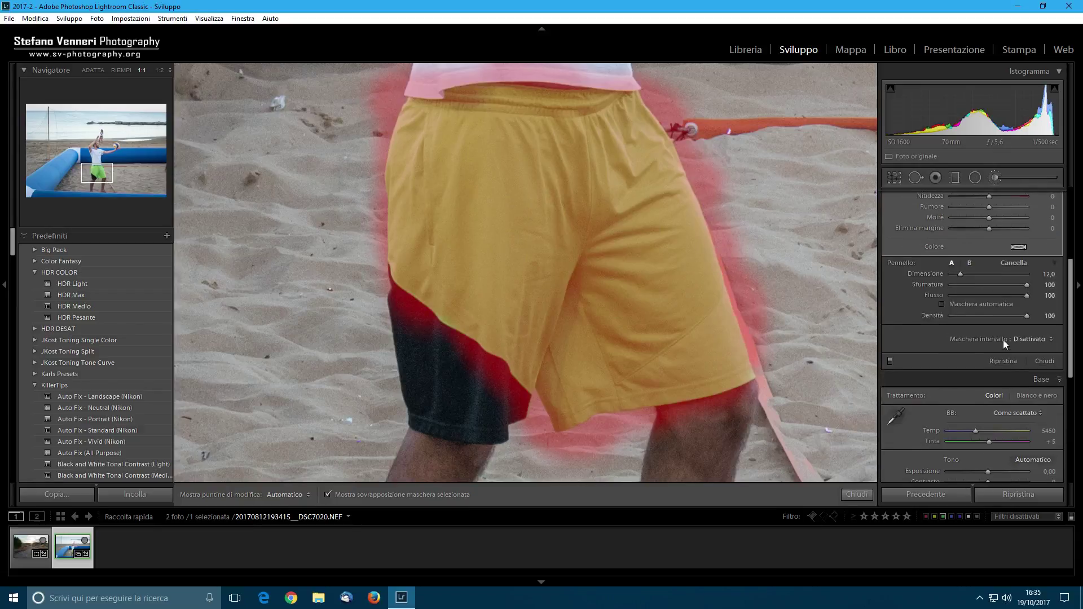
left_click(1028, 341)
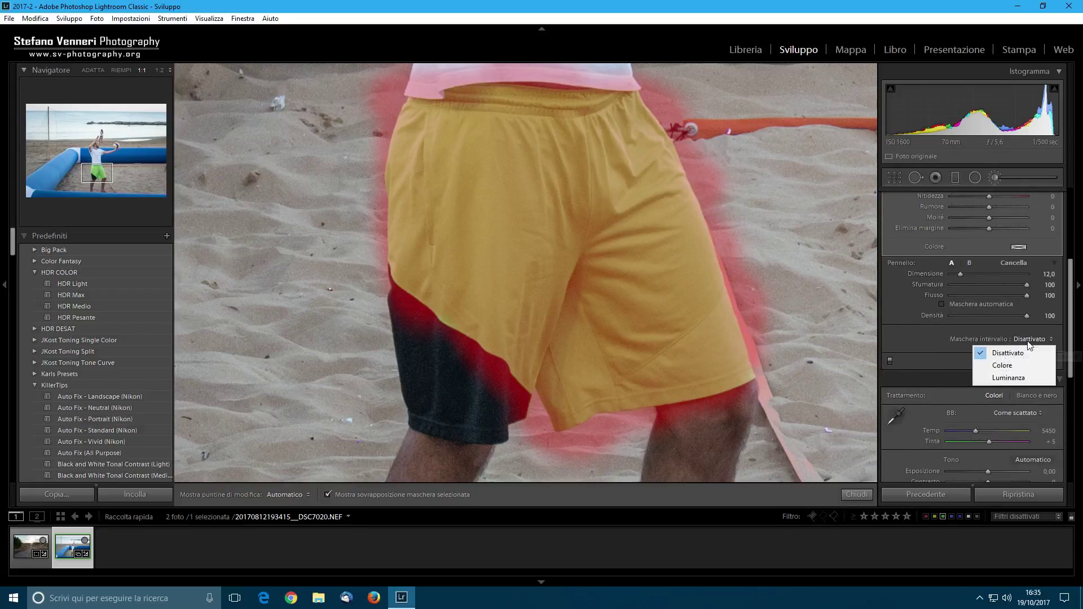
left_click(1021, 370)
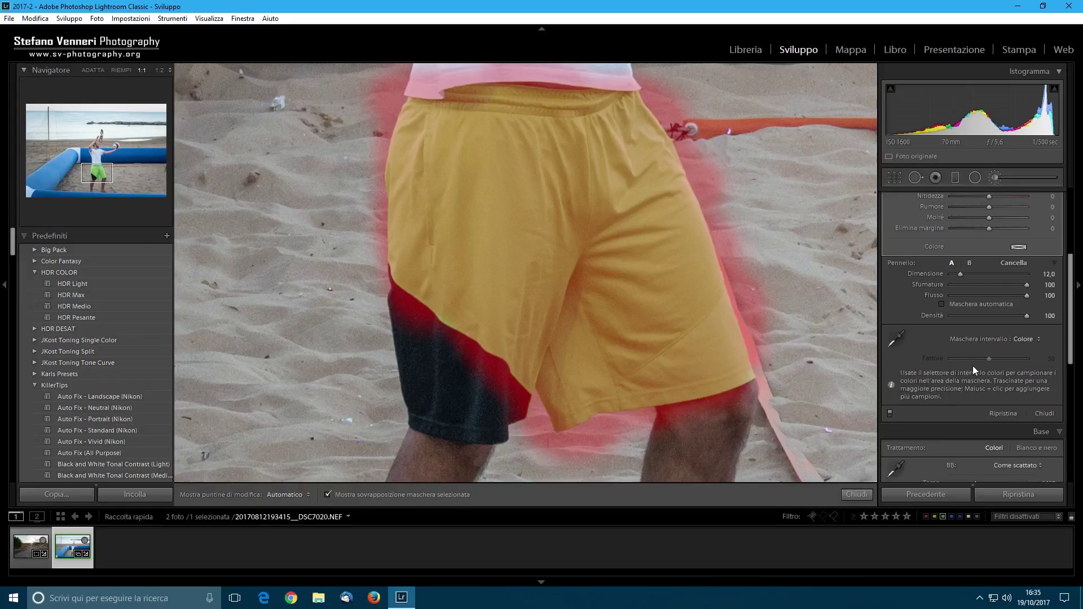
left_click(895, 338)
left_click(527, 201)
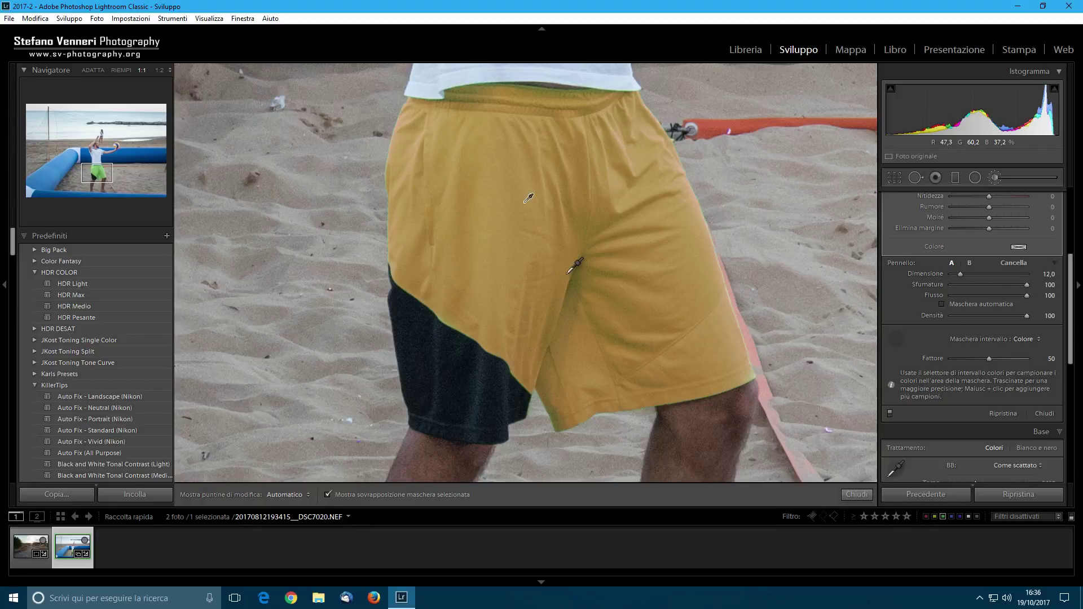
key("shift")
left_click(897, 337)
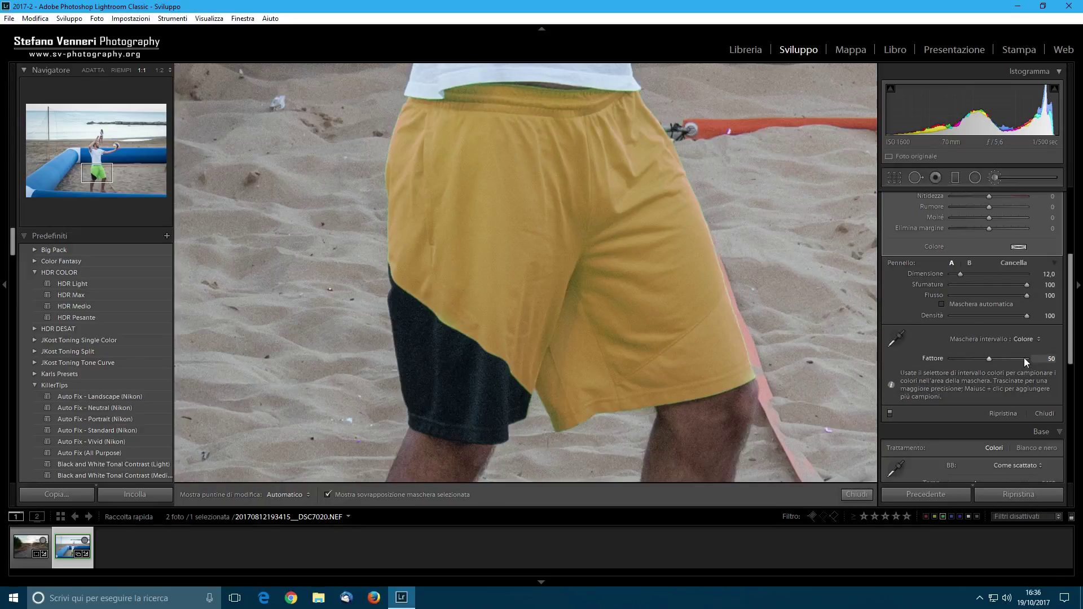
- Raise the colour range amount to 93, check the pins, and zoom back to the whole photo
left_click_drag(1008, 358, 1022, 359)
key("h")
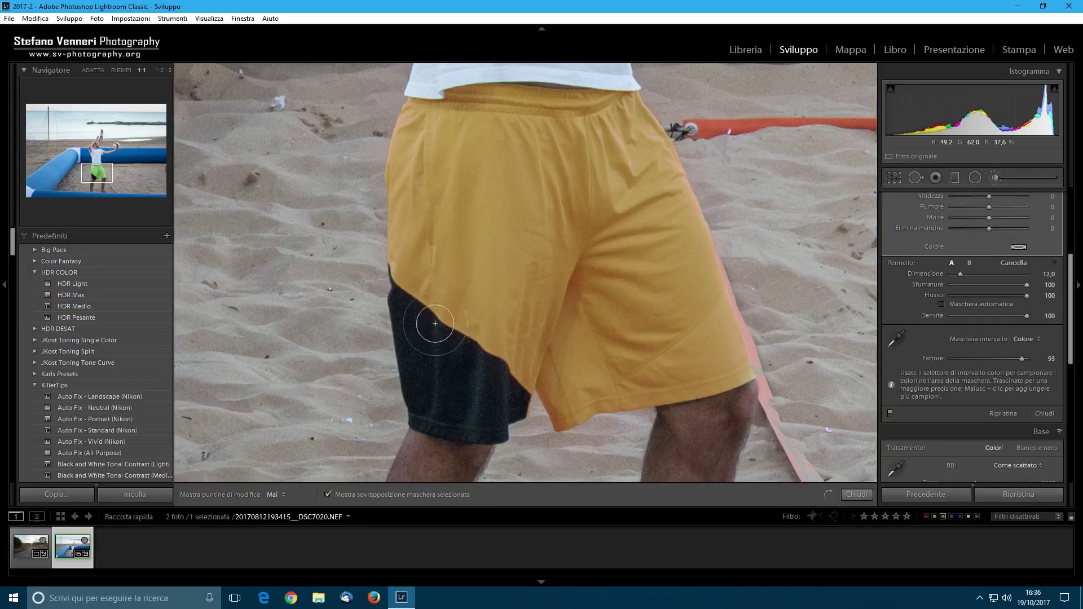
key("h")
key("h")
key("h")
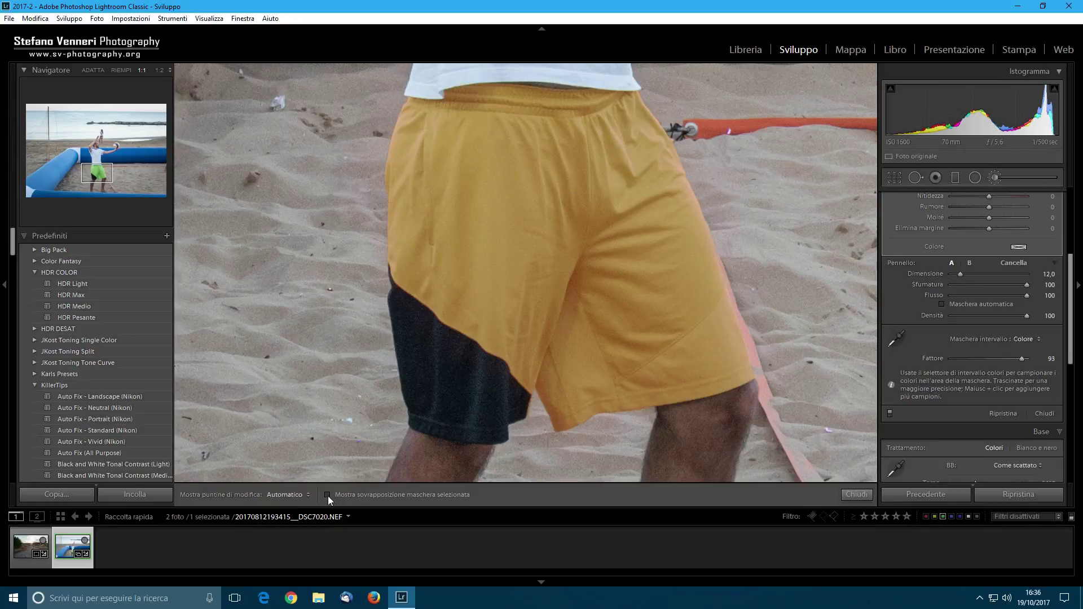
left_click(677, 241)
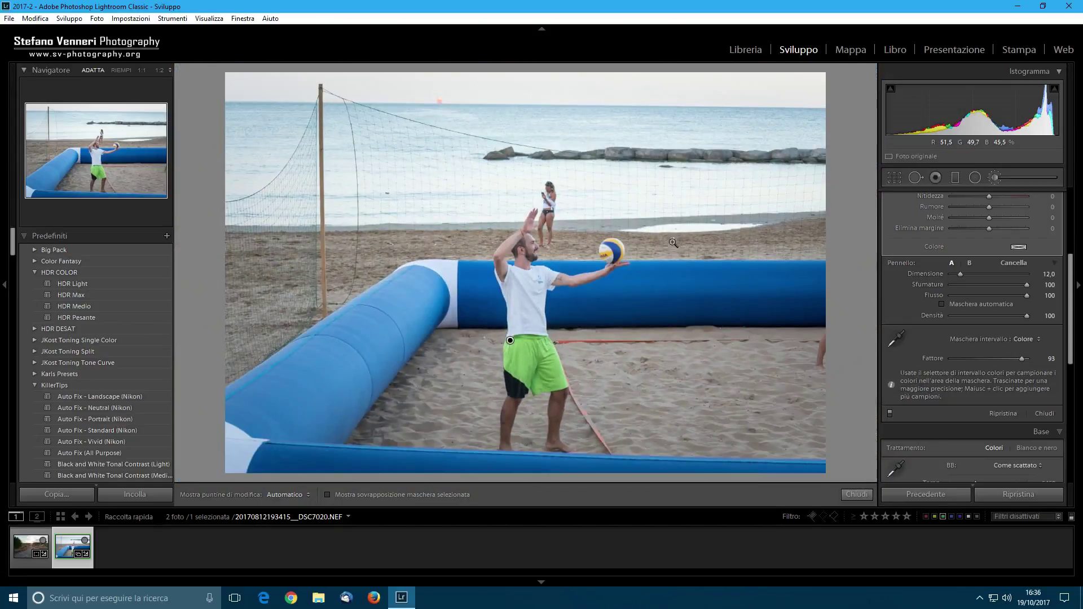
- Reset the mask temperature to 0 and pick a red tint colour for the brush
scroll(1014, 312, "up", 2)
scroll(1038, 349, "up", 2)
scroll(1038, 349, "up", 2)
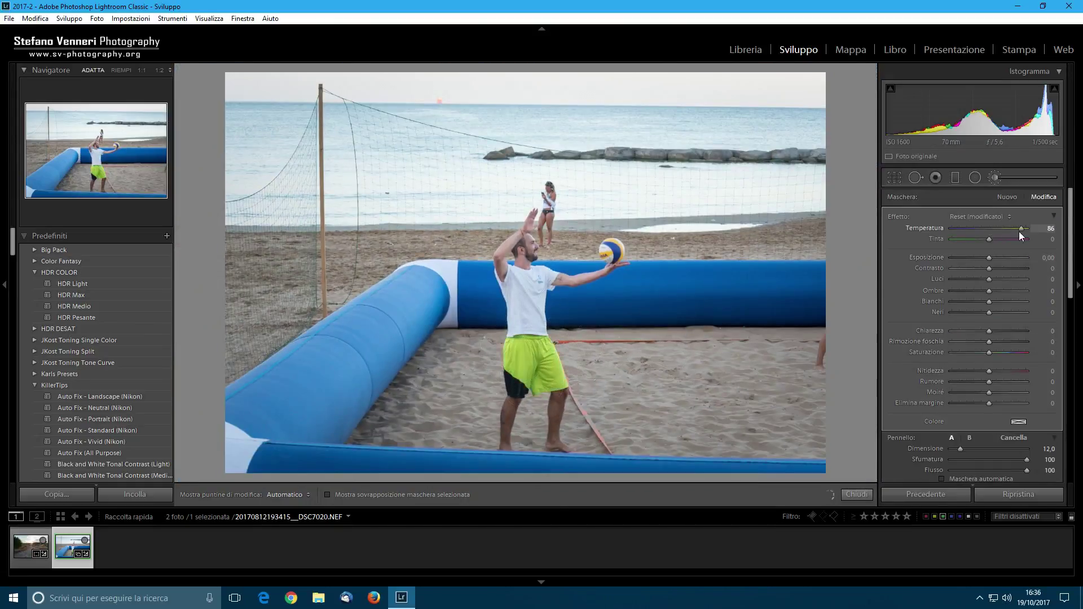
double_click(964, 228)
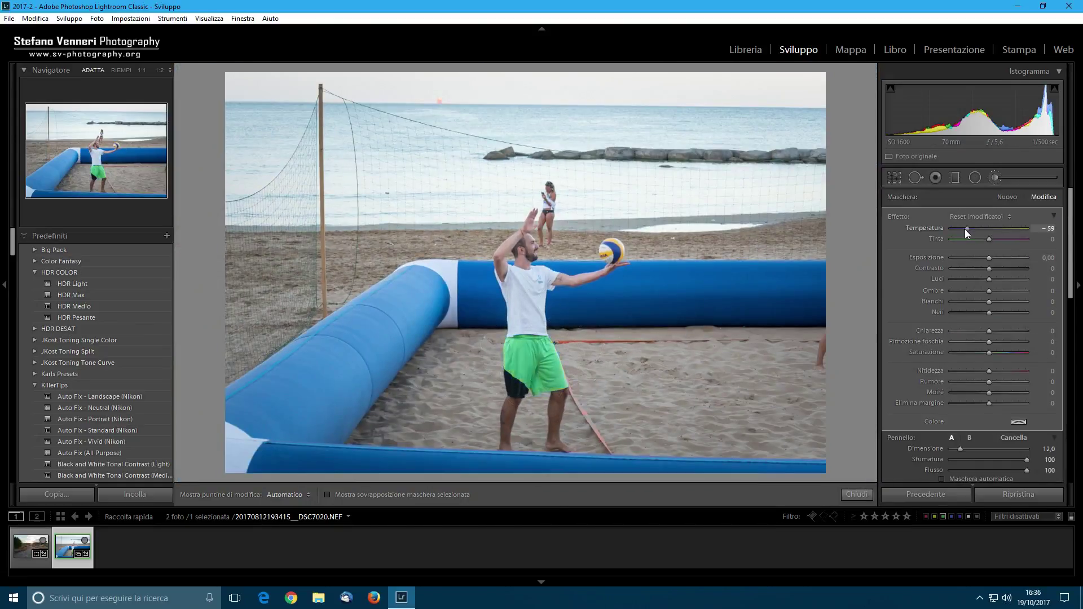
left_click(1015, 421)
mouse_move(846, 436)
left_mouse_down()
mouse_move(776, 405)
mouse_move(787, 417)
left_mouse_up()
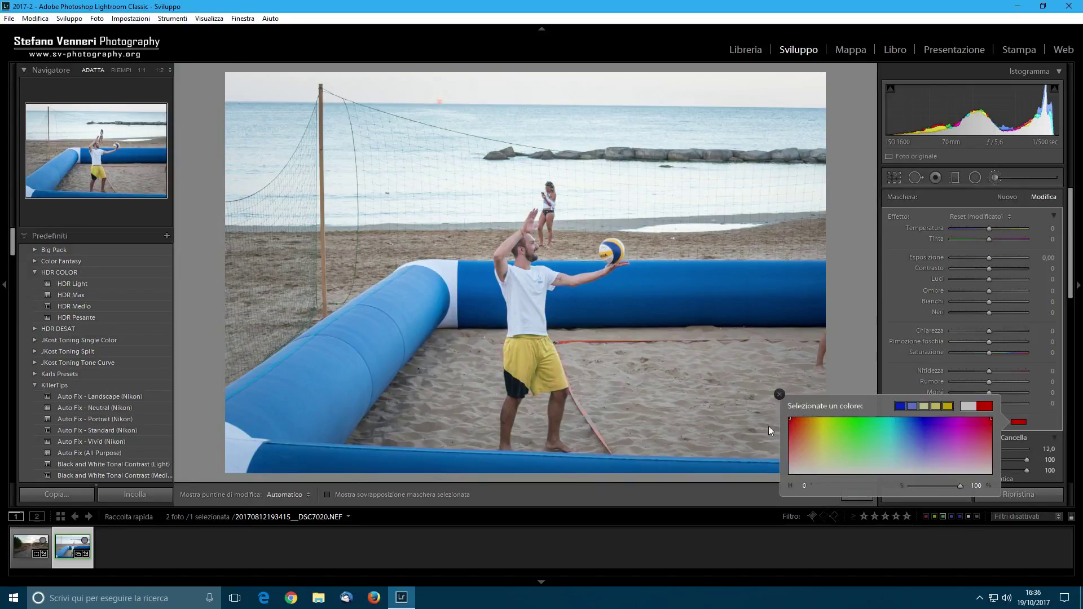
left_click(977, 366)
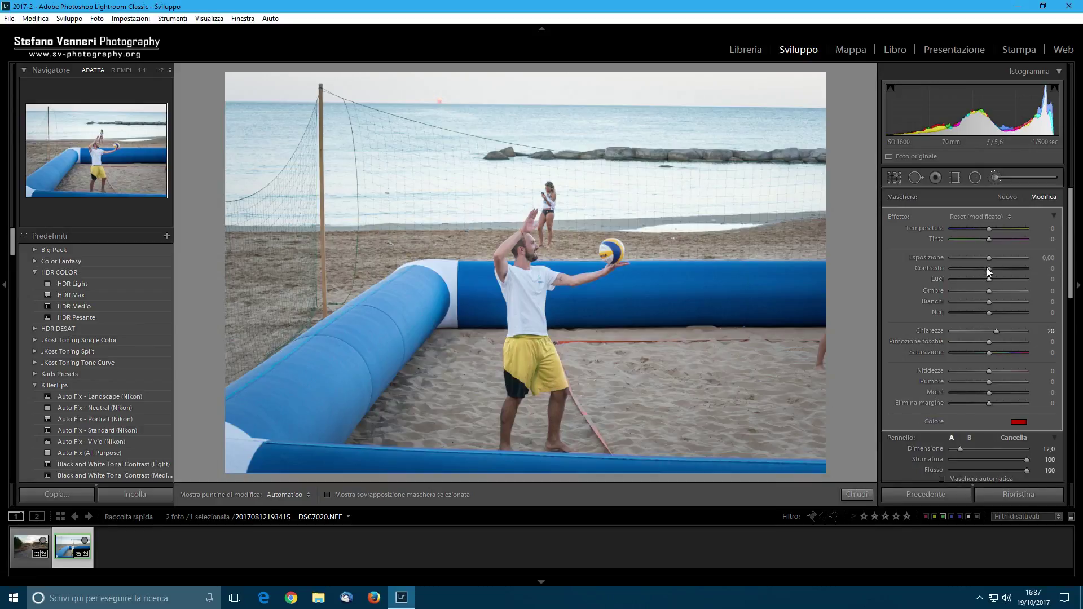
- Set brush exposure to −0,30, close the Adjustment Brush, and open the road landscape photo
left_click_drag(988, 258, 985, 258)
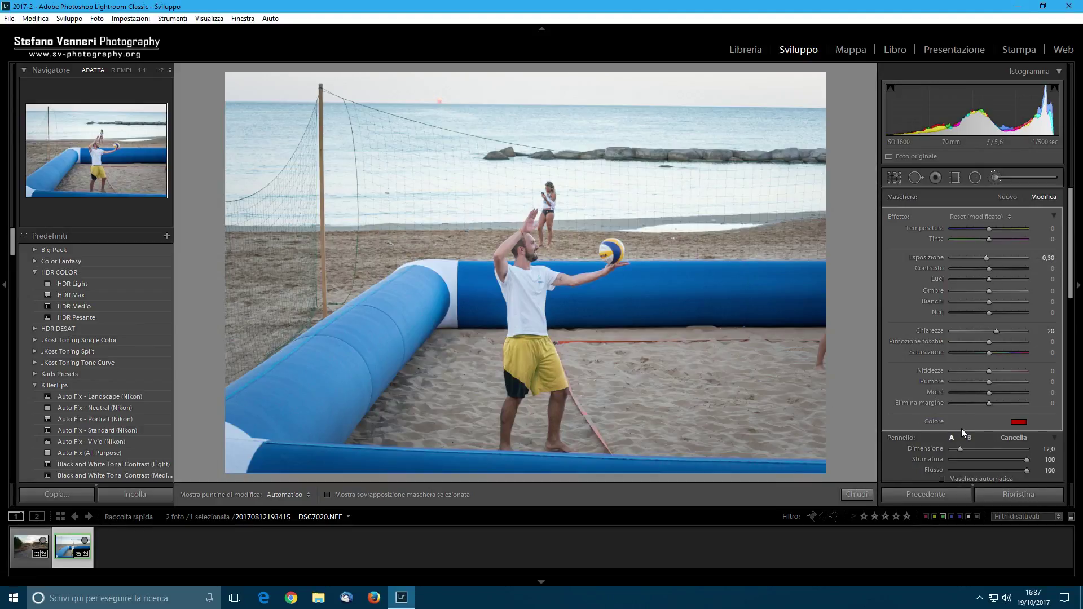
scroll(908, 430, "down", 2)
scroll(917, 381, "down", 2)
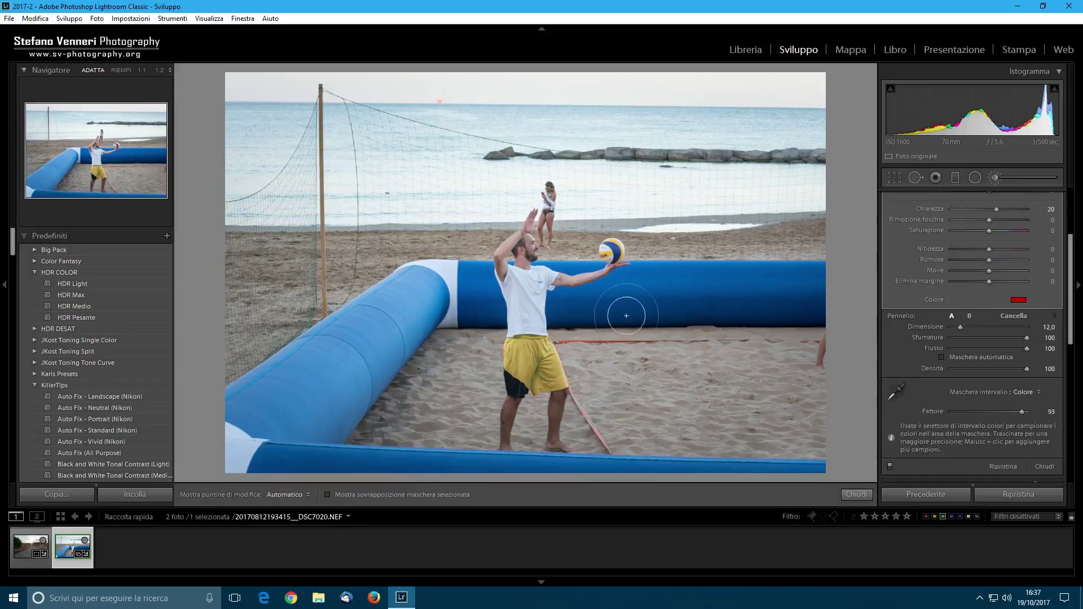
left_click(856, 495)
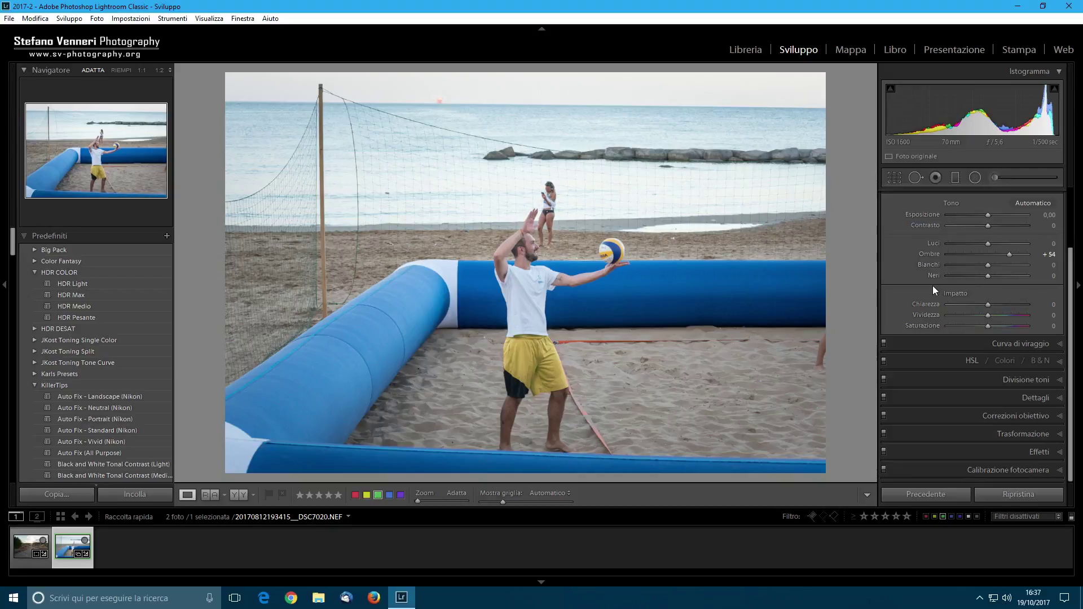
left_click(40, 537)
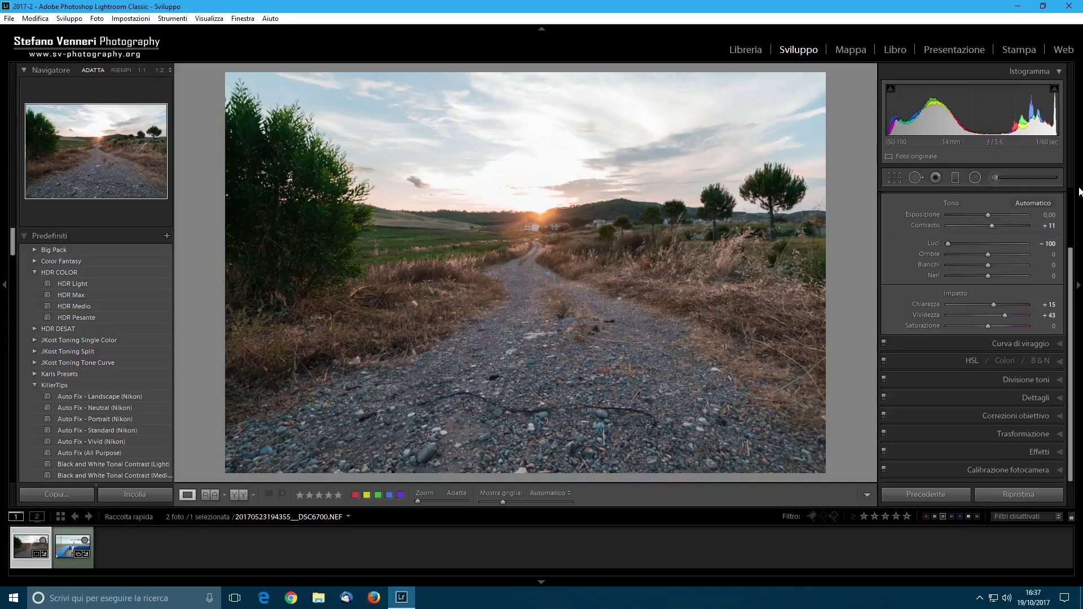
- Paint a new brush mask with red overlay over the whole sky and the trees on both sides
left_click(1019, 181)
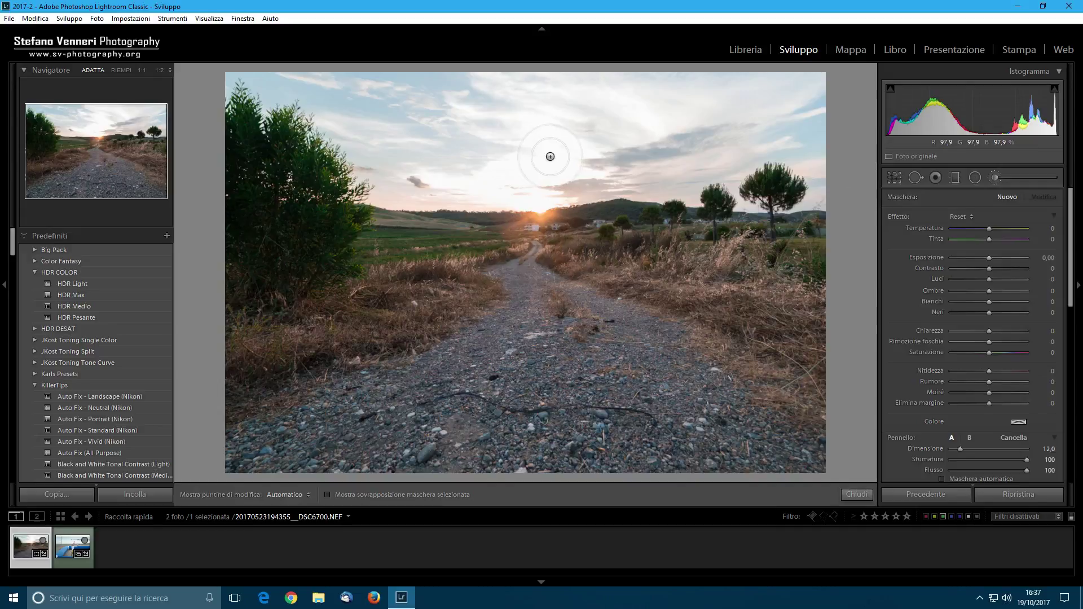
key("h")
left_click_drag(404, 116, 409, 109)
key("o")
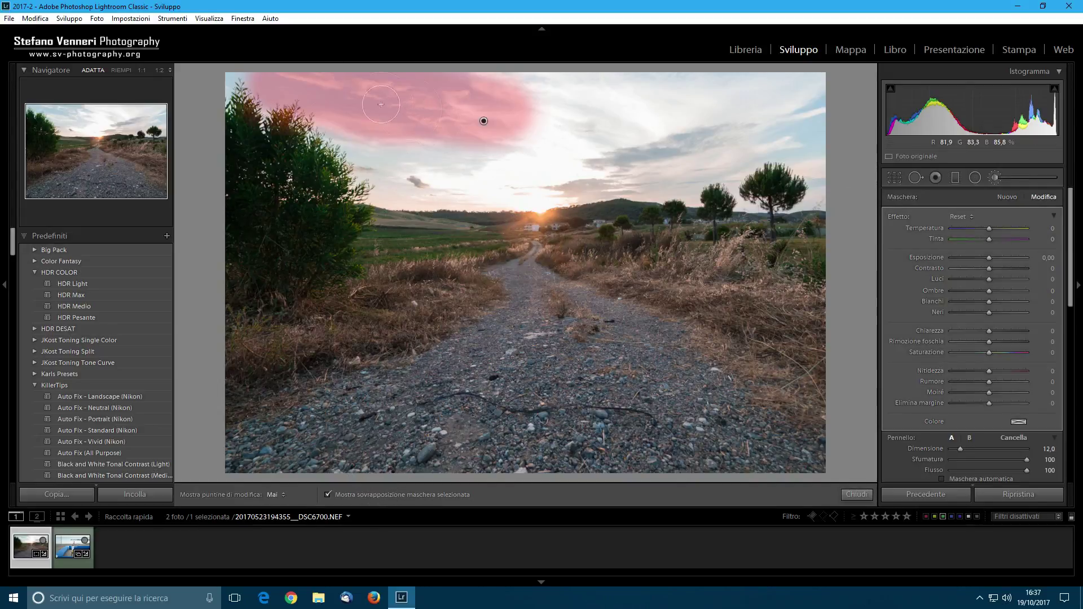
key("h")
mouse_move(240, 107)
left_mouse_down()
mouse_move(289, 166)
mouse_move(248, 165)
mouse_move(440, 169)
mouse_move(637, 155)
mouse_move(467, 179)
left_mouse_up()
mouse_move(564, 185)
left_mouse_down()
mouse_move(614, 169)
mouse_move(771, 177)
mouse_move(676, 101)
mouse_move(564, 96)
mouse_move(522, 129)
left_mouse_up()
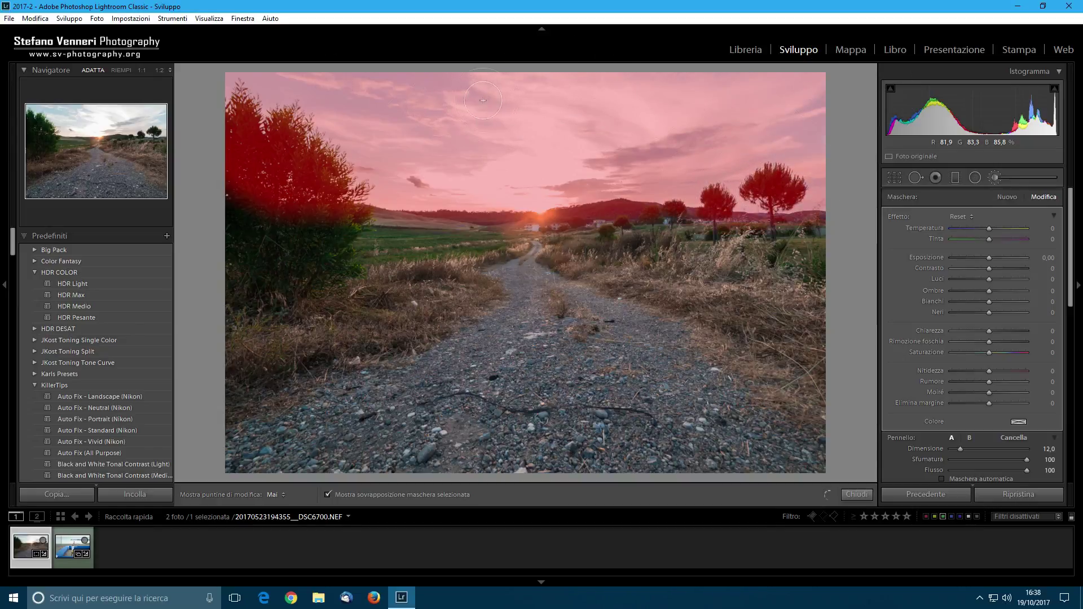
scroll(928, 320, "down", 5)
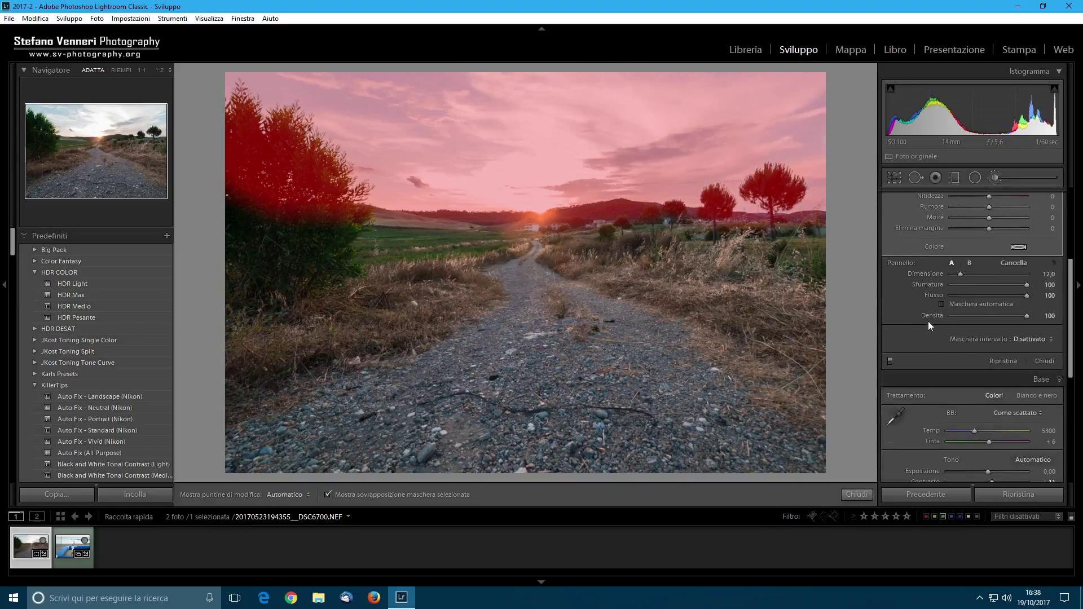
- Set the range mask to Luminance and narrow its range so the dark trees drop out
left_click(1046, 340)
left_click(1020, 381)
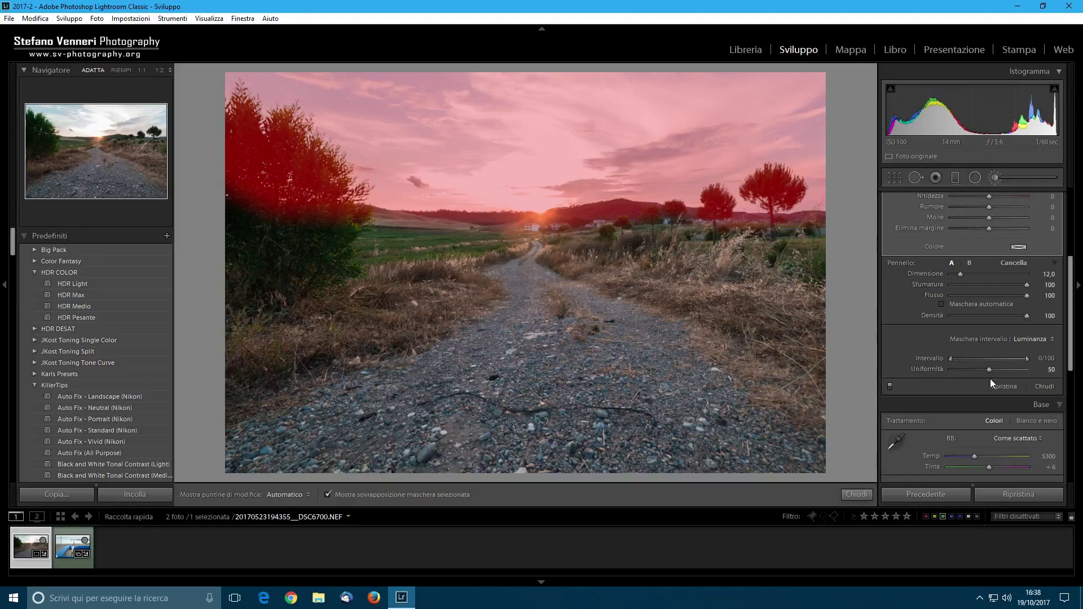
mouse_move(732, 230)
left_click_drag(1026, 361, 995, 361)
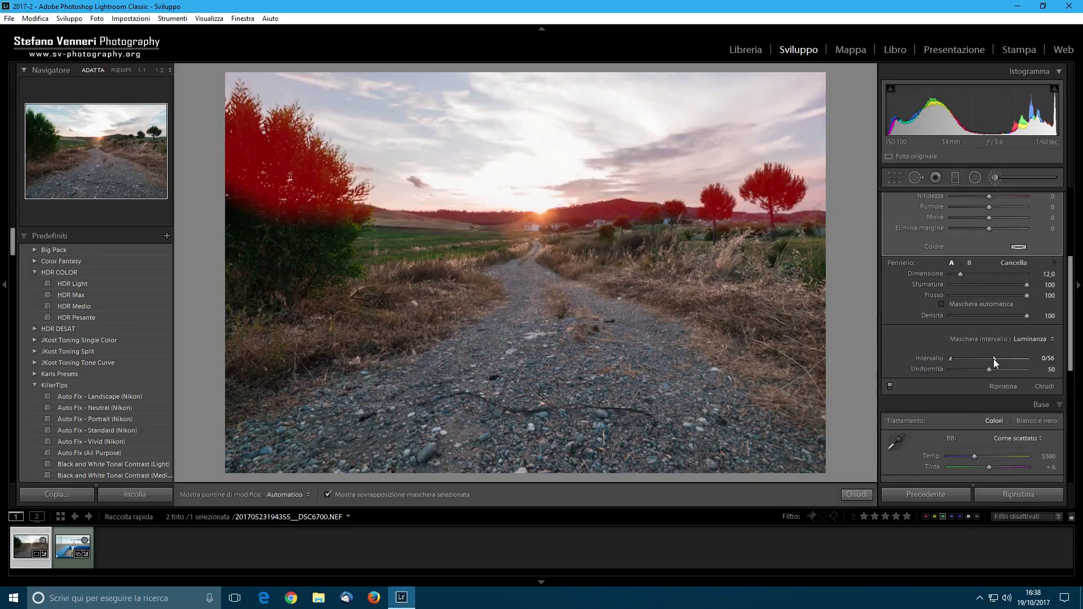
left_click_drag(993, 359, 988, 359)
left_click_drag(988, 359, 1040, 359)
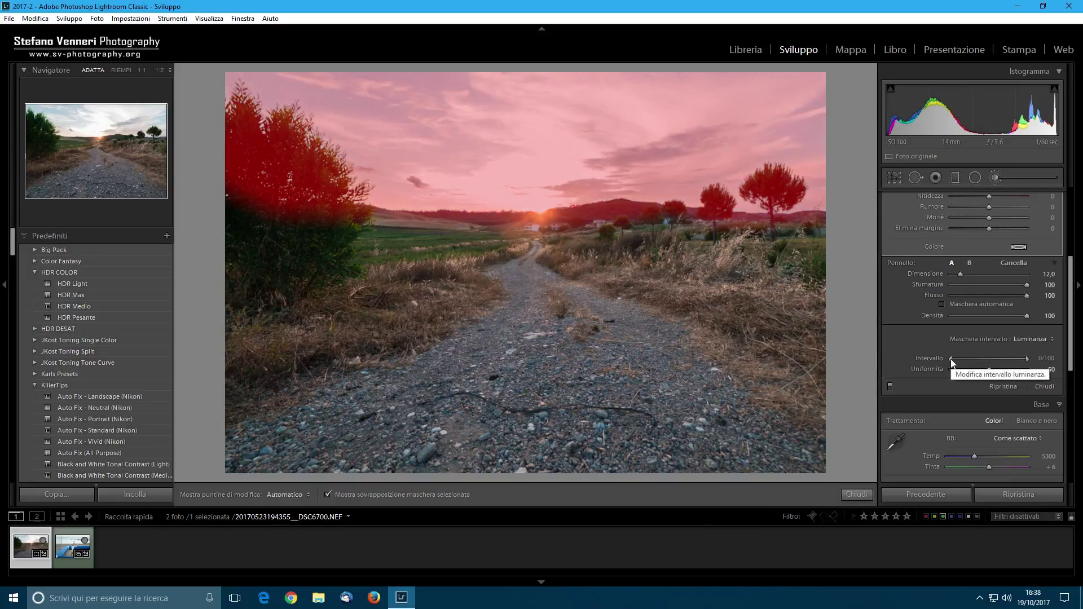
left_click_drag(951, 359, 994, 359)
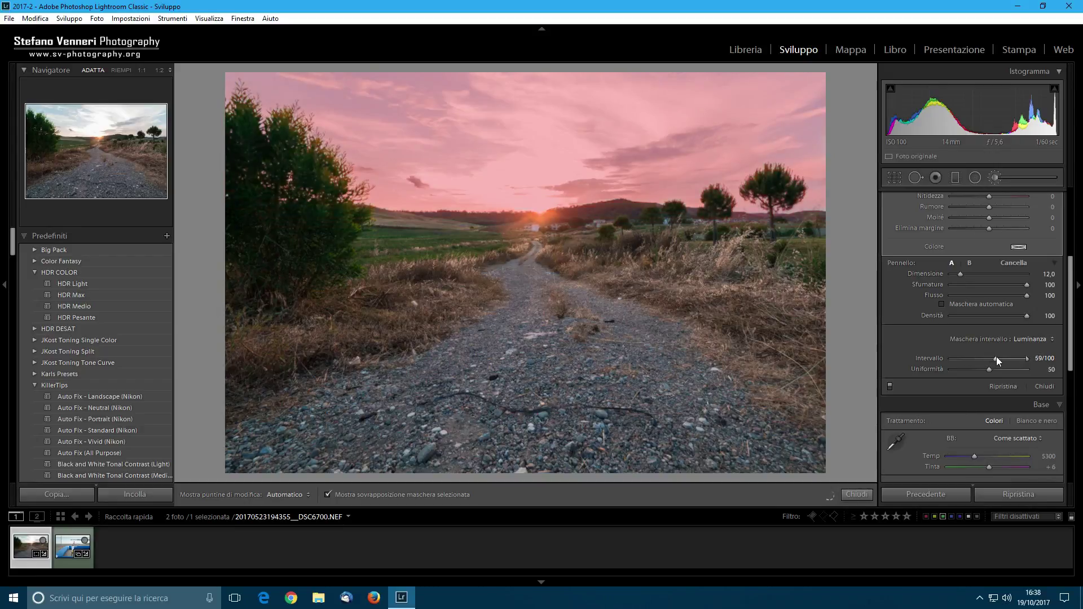
left_click_drag(1004, 356, 1003, 359)
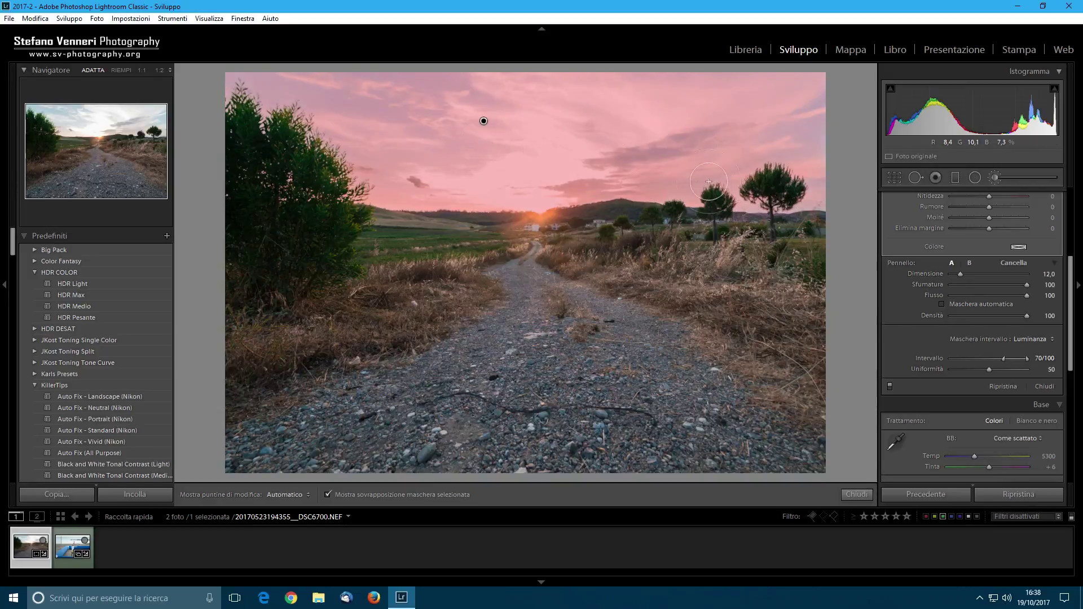
- Set luminance smoothness to 54, range lower limit to 66, and hide the mask overlay
left_click(1034, 367)
type("40")
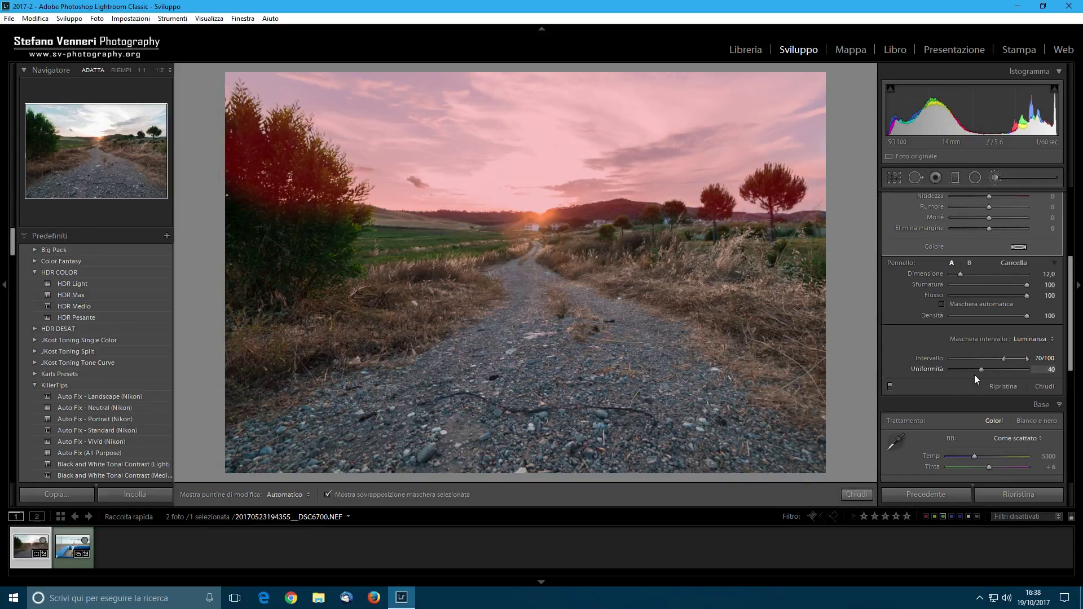
left_click_drag(974, 375, 935, 375)
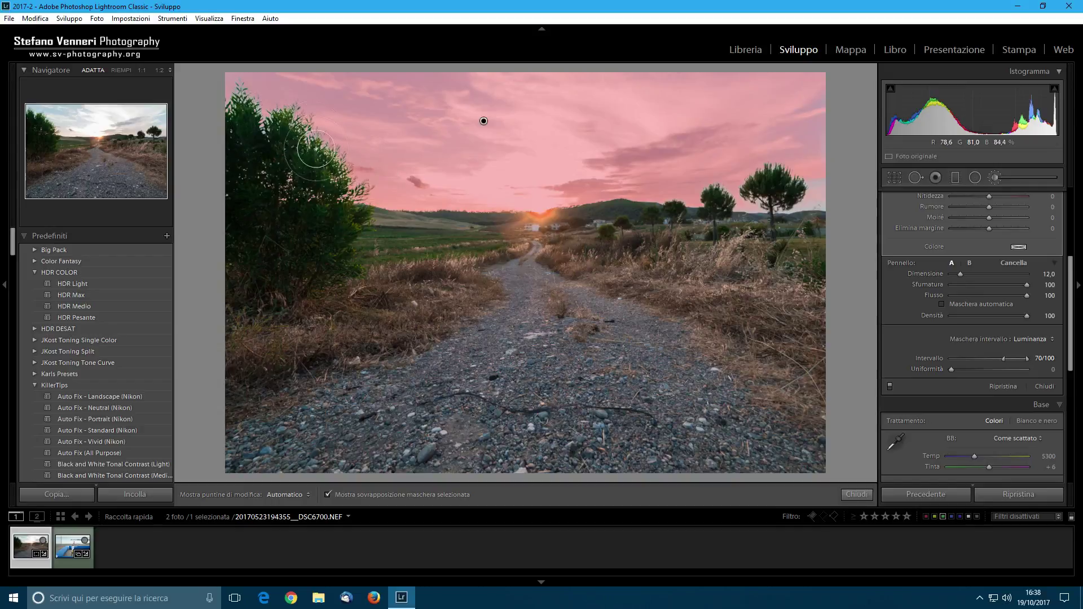
left_click_drag(966, 368, 991, 371)
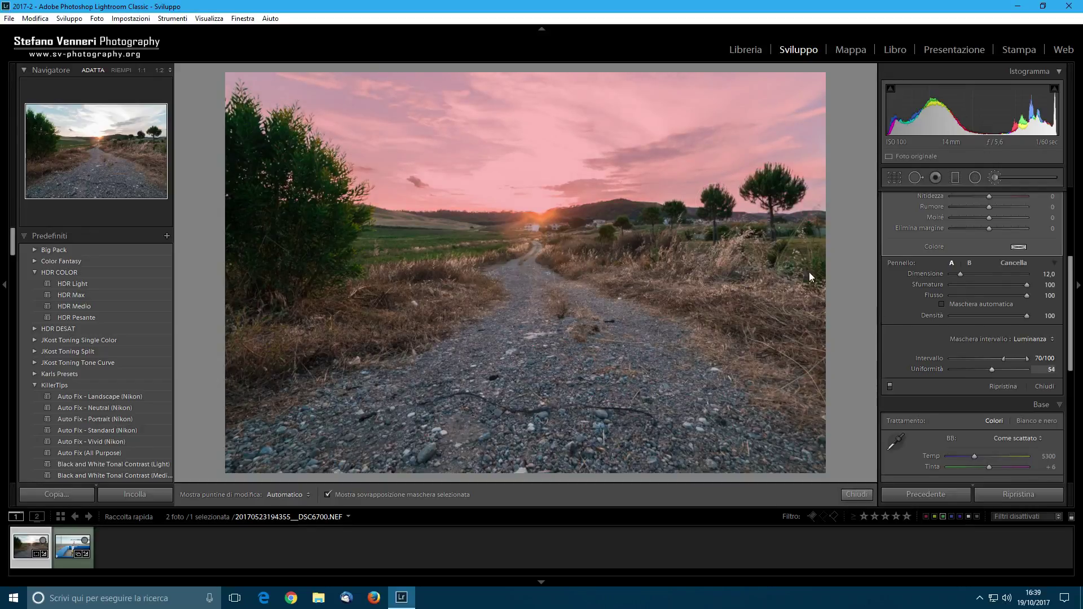
left_click_drag(1003, 359, 1000, 358)
left_click(330, 493)
- Give the sky Temperature −36, Tint 30, Exposure 0,42, Dehaze 15, then close the brush
scroll(957, 297, "up", 5)
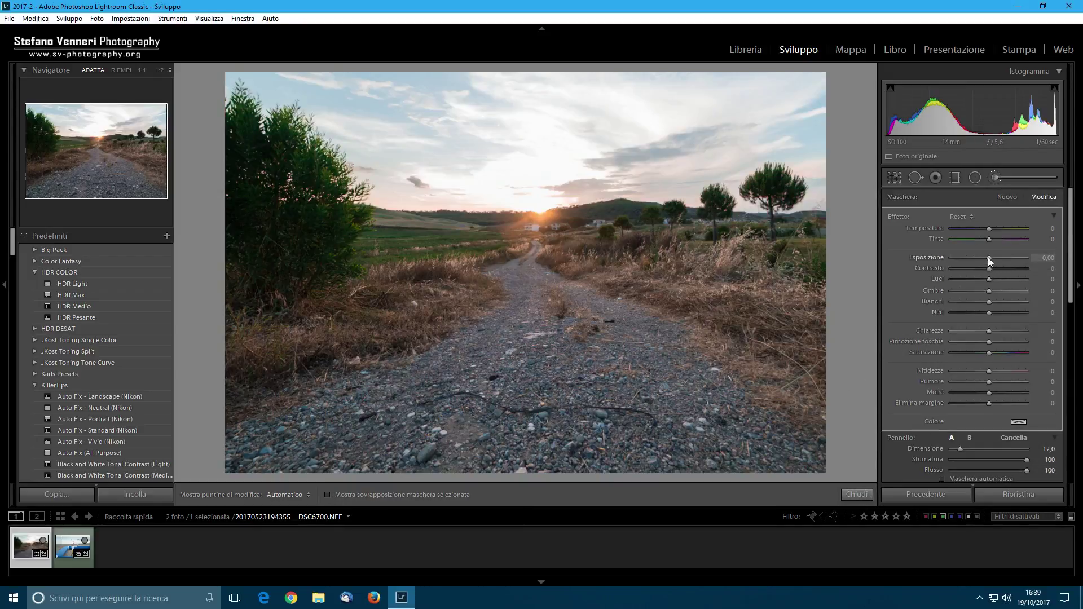
left_click_drag(989, 228, 972, 228)
left_click_drag(986, 257, 982, 279)
mouse_move(987, 341)
left_mouse_down()
mouse_move(1002, 341)
mouse_move(993, 342)
left_mouse_up()
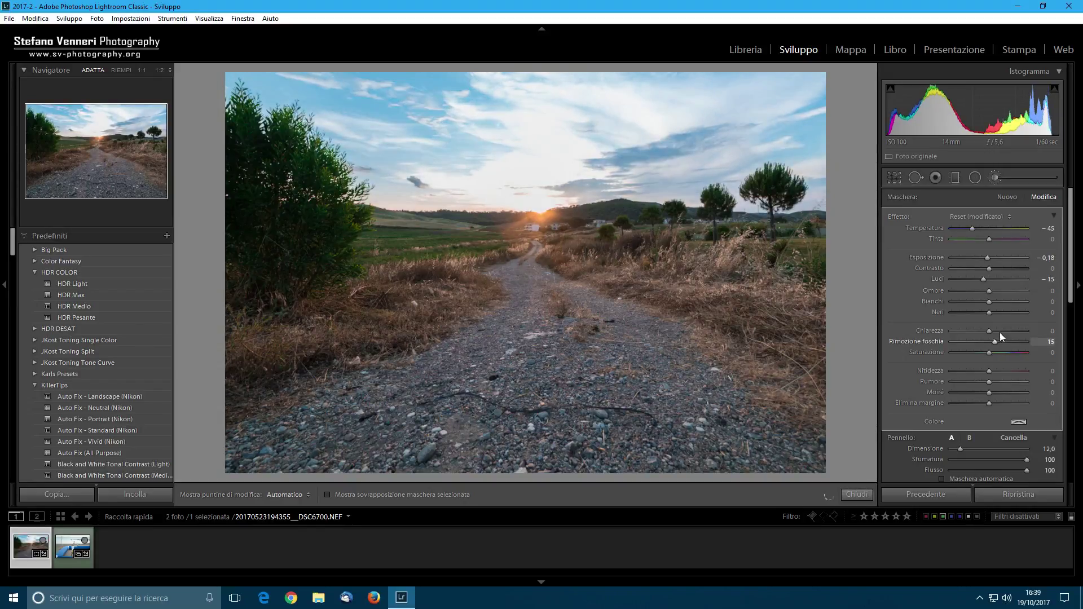
left_click(987, 279)
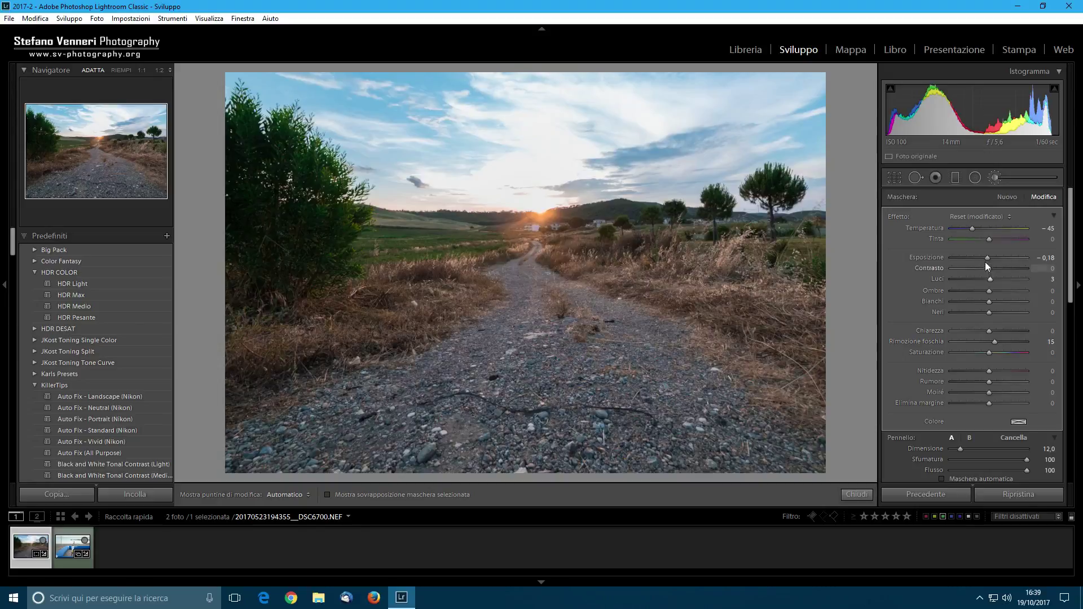
left_click_drag(987, 258, 993, 257)
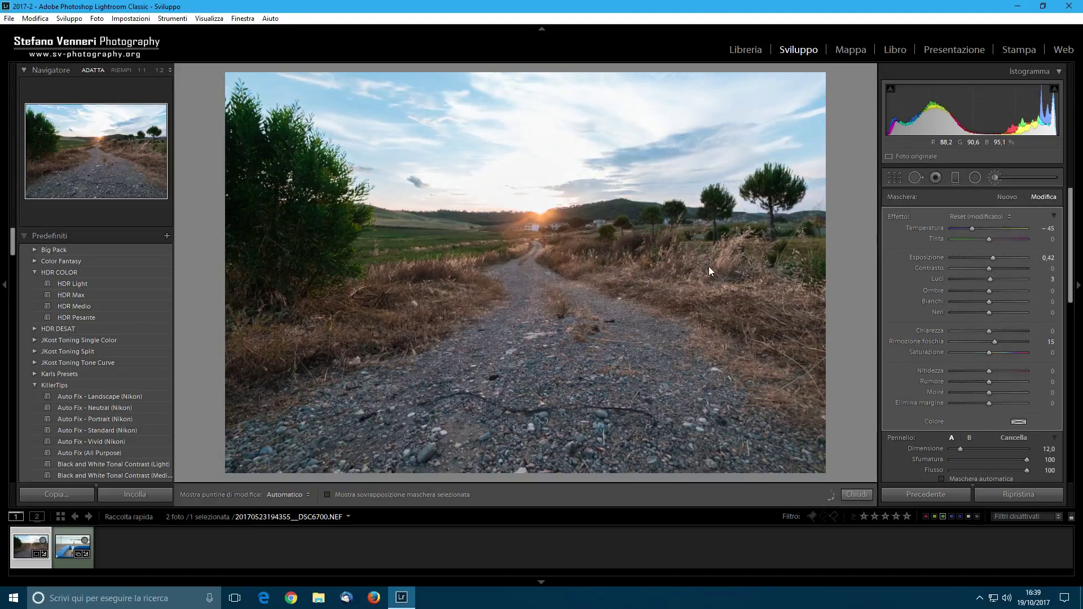
mouse_move(990, 239)
left_mouse_down()
mouse_move(1000, 238)
mouse_move(980, 228)
left_mouse_up()
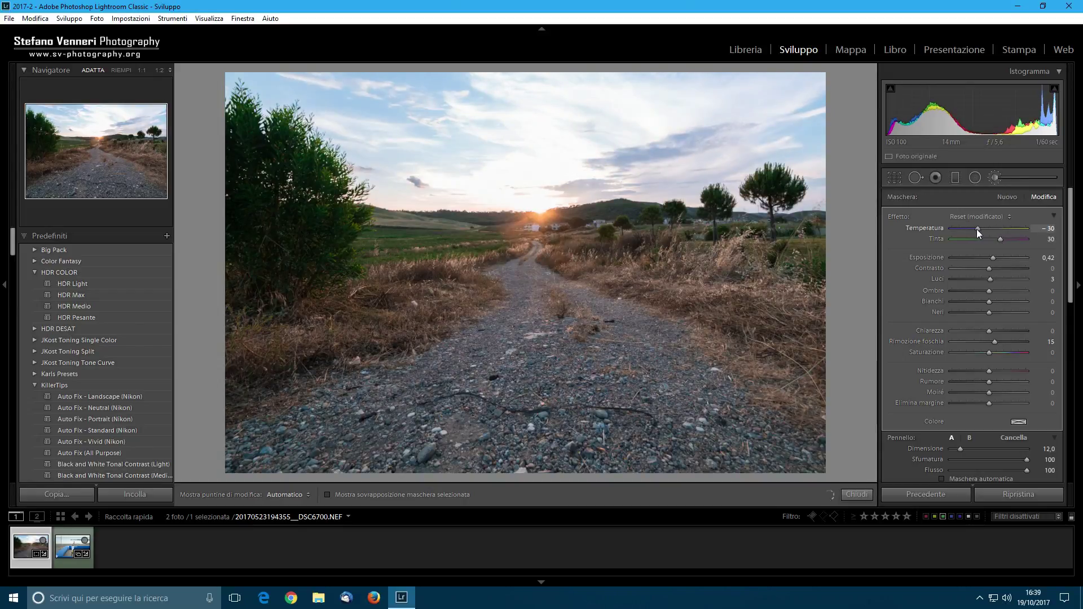
left_click_drag(976, 229, 975, 229)
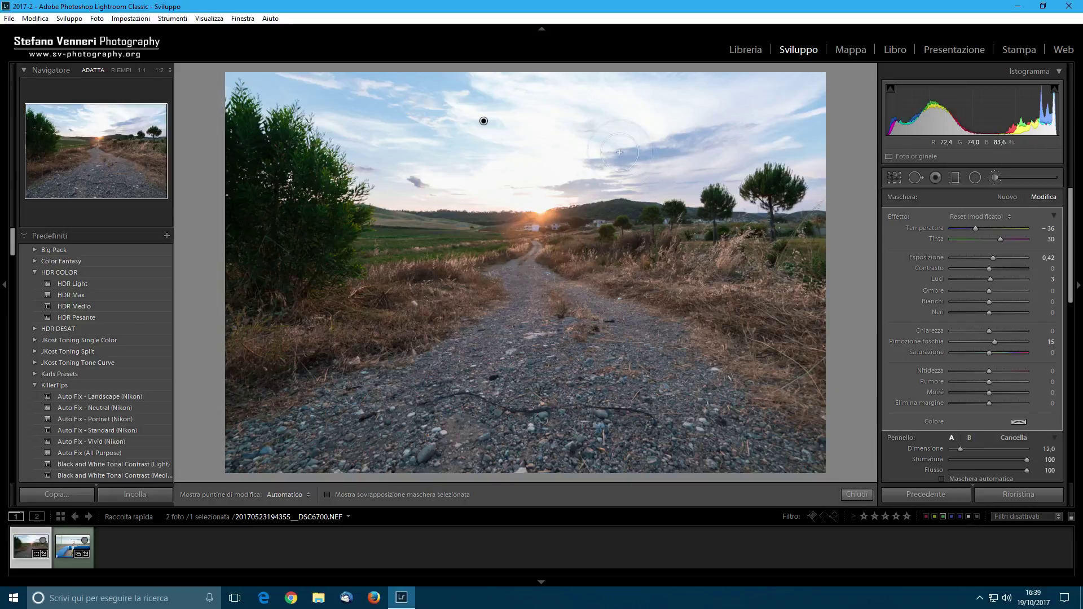
left_click(855, 494)
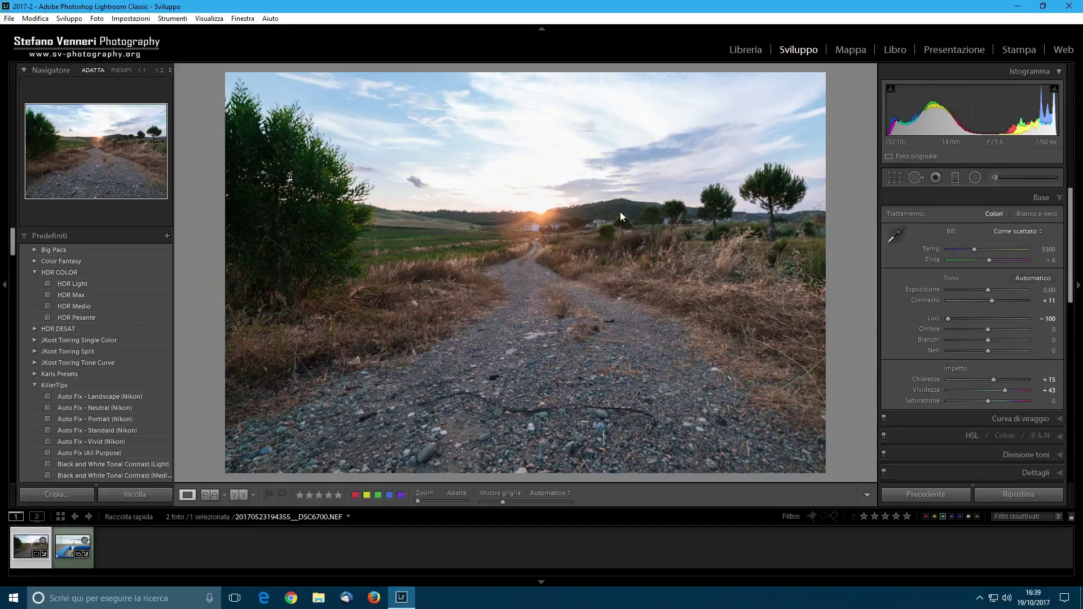